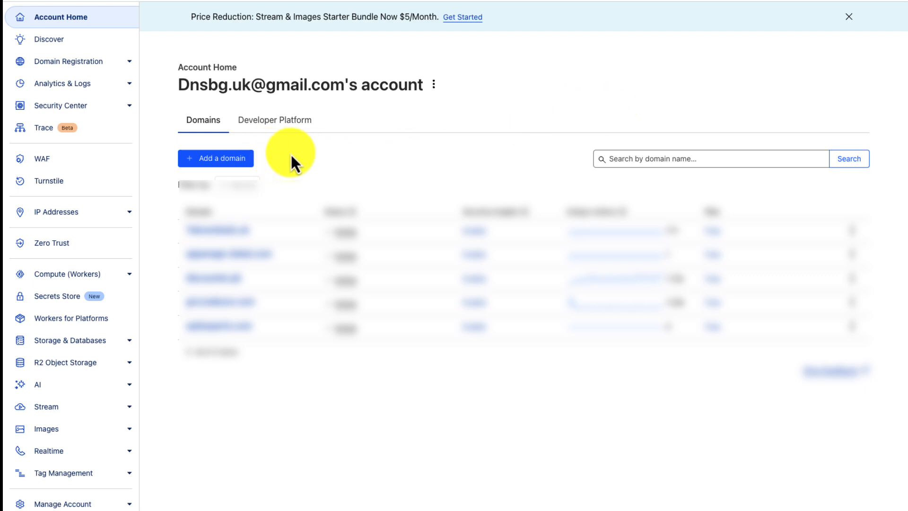
# - Add ehost.pk on the Free plan, choosing to enter its DNS records manually
pyautogui.click(239, 163)
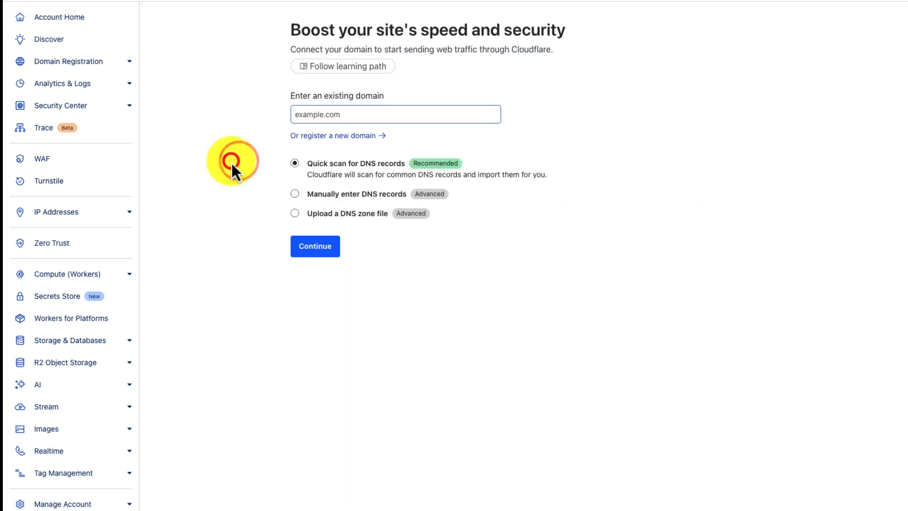
pyautogui.click(345, 113)
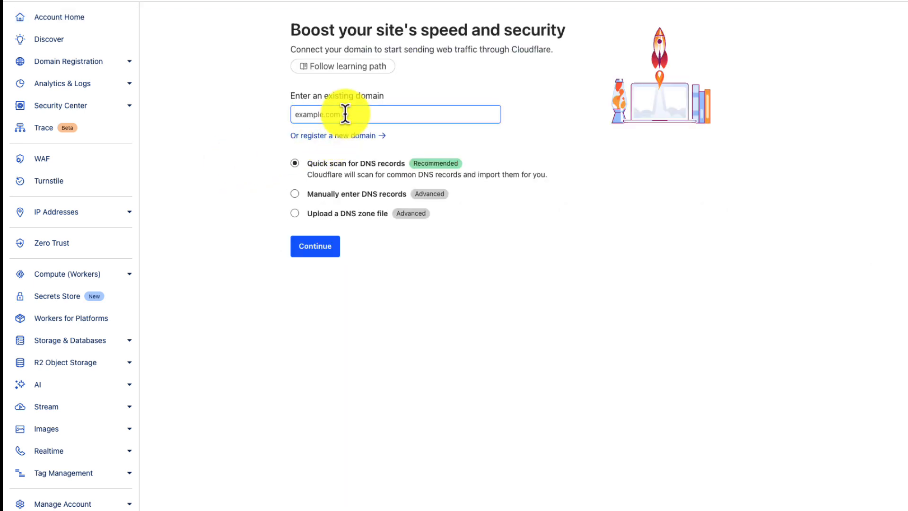
pyautogui.write('ehost.pk')
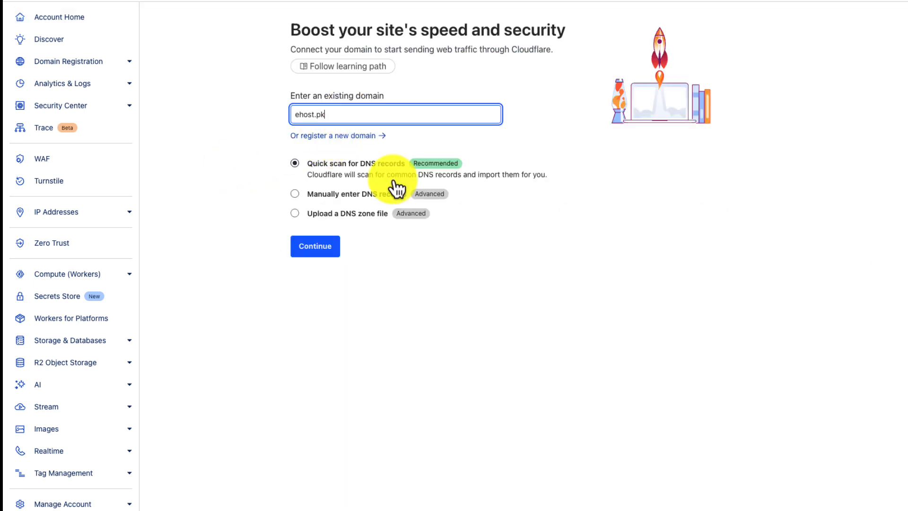
pyautogui.click(344, 194)
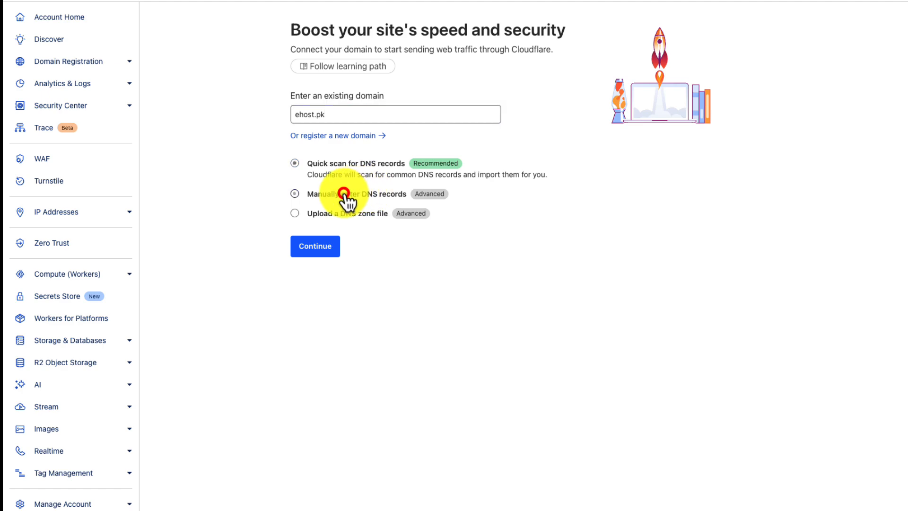
pyautogui.click(320, 246)
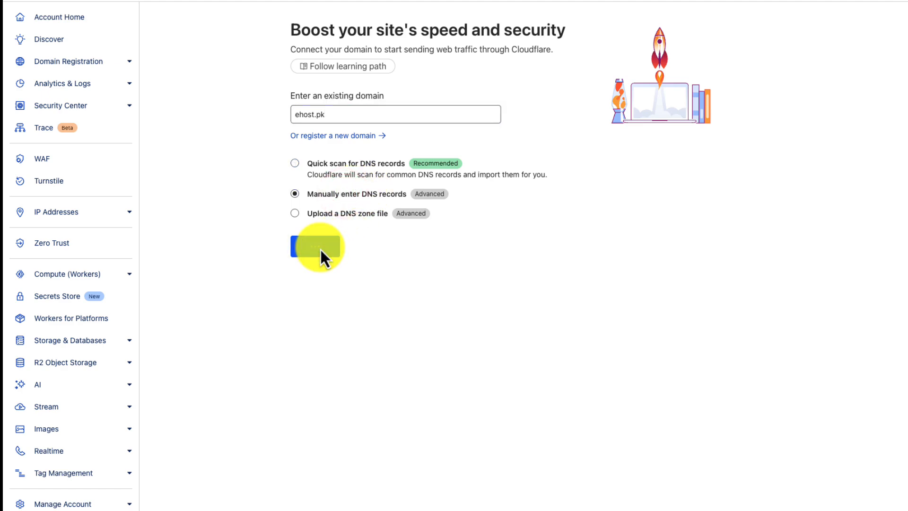
pyautogui.click(254, 248)
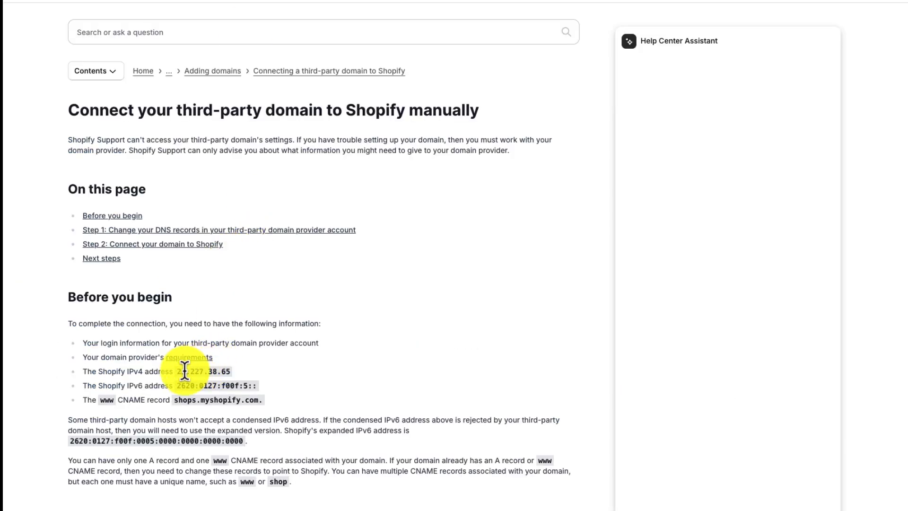
# - Create a root (@) A record pointing to Shopify's 23.227.38.65
pyautogui.moveTo(176, 373); pyautogui.dragTo(231, 371)
pyautogui.hotkey('ctrl', 'c')
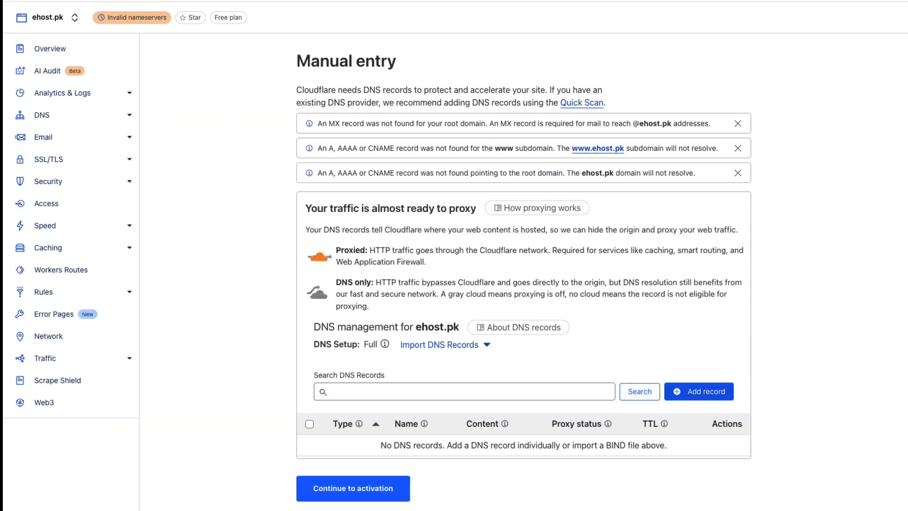
pyautogui.click(697, 391)
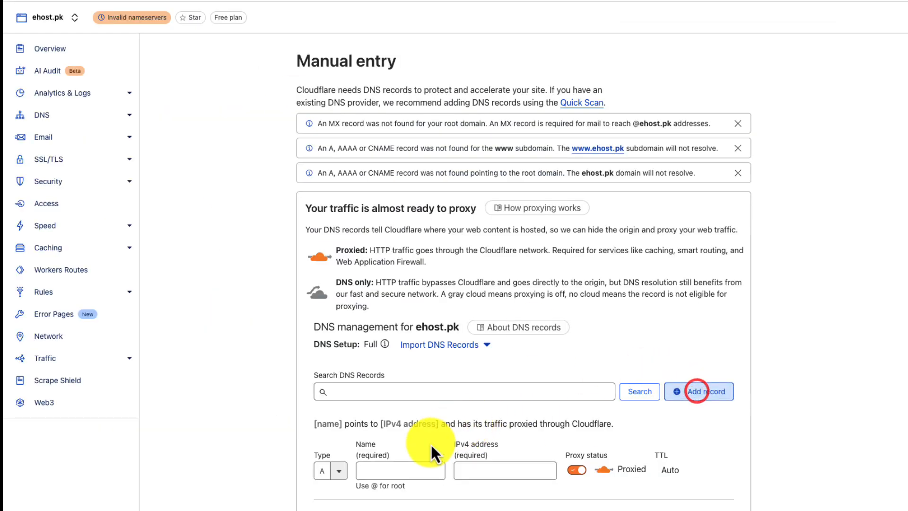
pyautogui.click(407, 469)
pyautogui.write('@')
pyautogui.click(466, 470)
pyautogui.hotkey('ctrl', 'v')
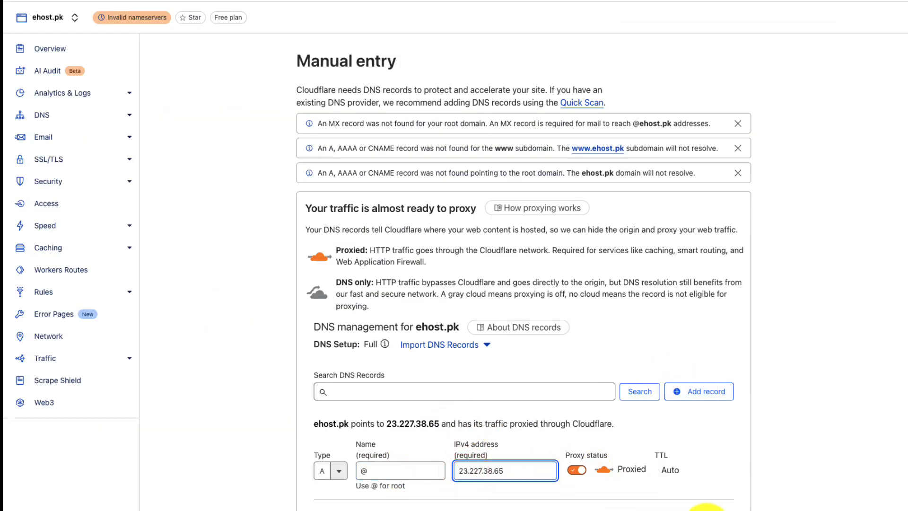
pyautogui.click(708, 510)
# - Add a root (@) AAAA record with Shopify's IPv6 address 2620:127:f00f:5::
pyautogui.click(386, 1)
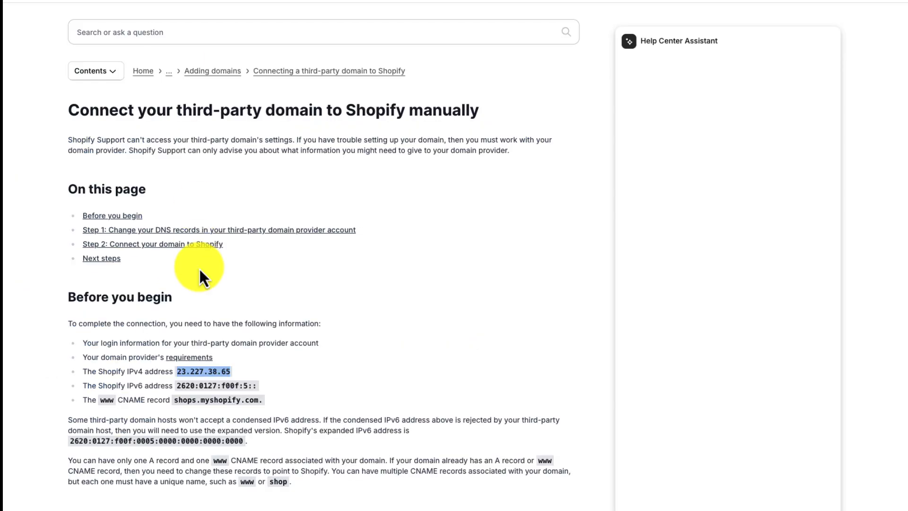
pyautogui.moveTo(177, 385); pyautogui.dragTo(257, 391)
pyautogui.hotkey('ctrl', 'c')
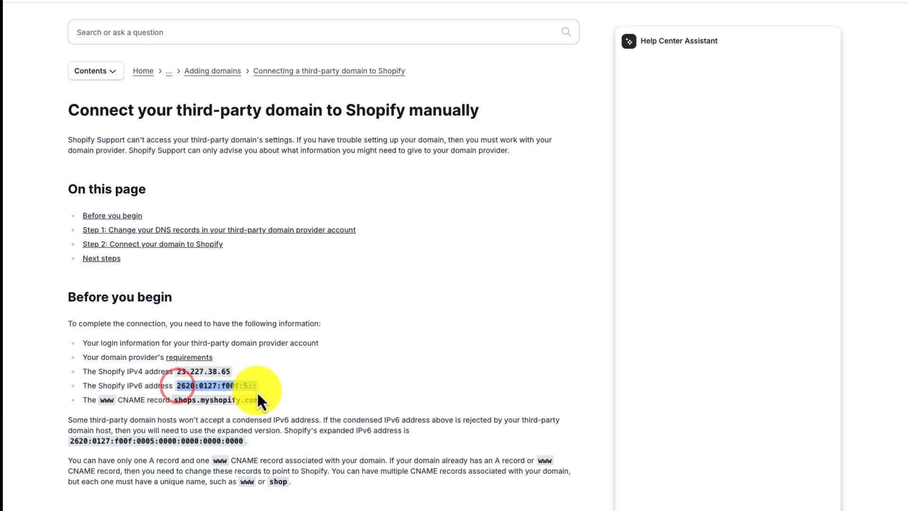
pyautogui.click(204, 1)
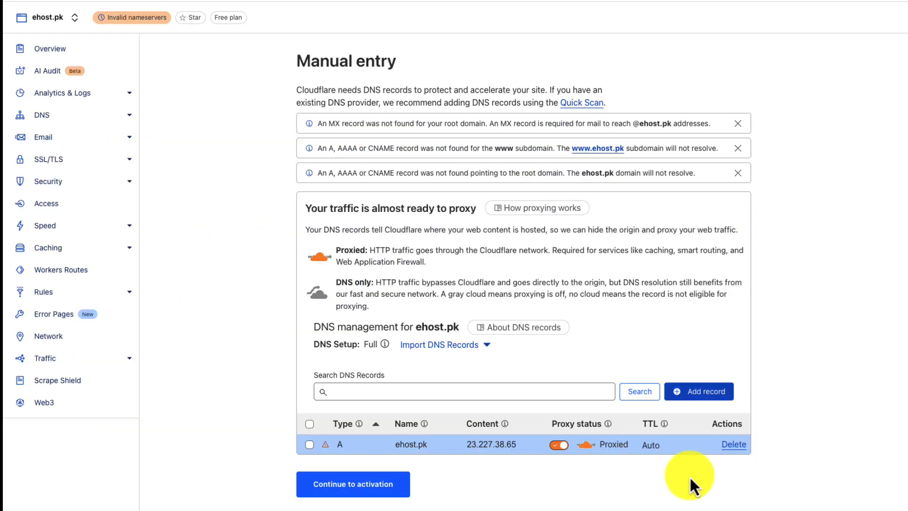
pyautogui.click(701, 394)
pyautogui.click(397, 471)
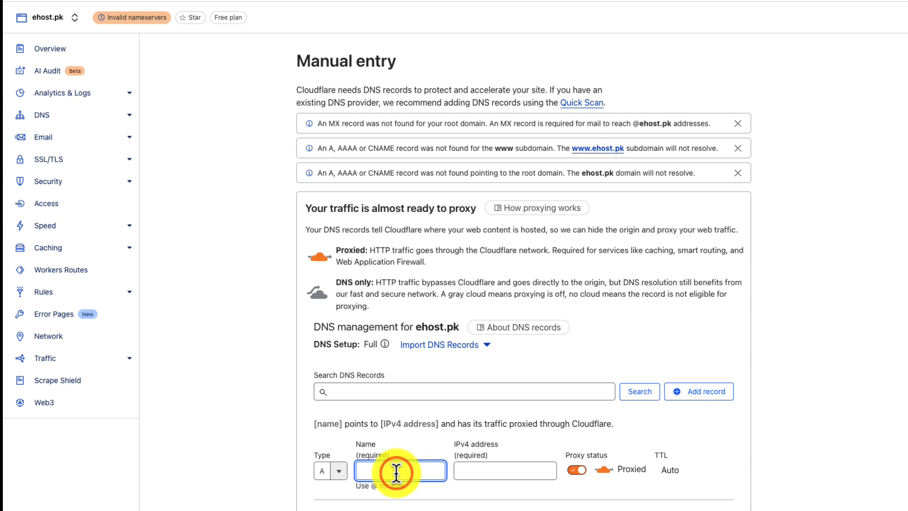
pyautogui.write('@')
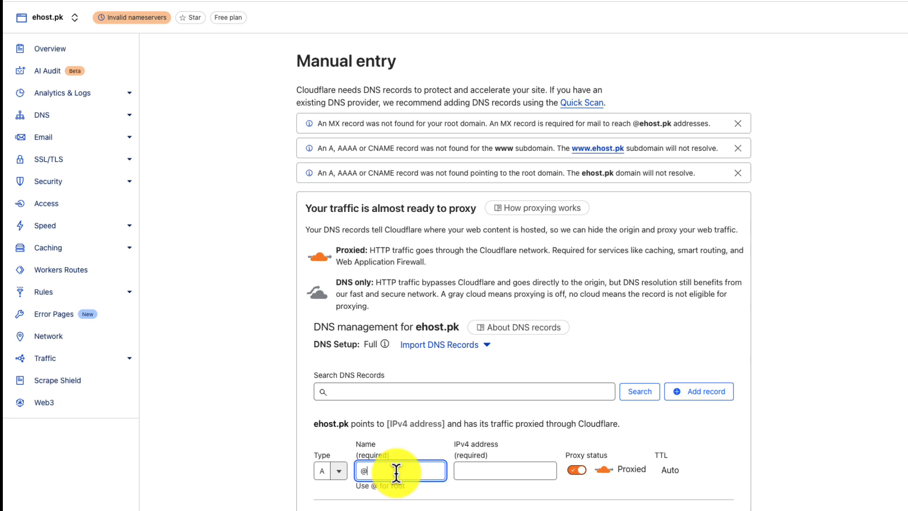
pyautogui.click(338, 471)
pyautogui.click(330, 507)
pyautogui.click(520, 470)
pyautogui.hotkey('ctrl', 'v')
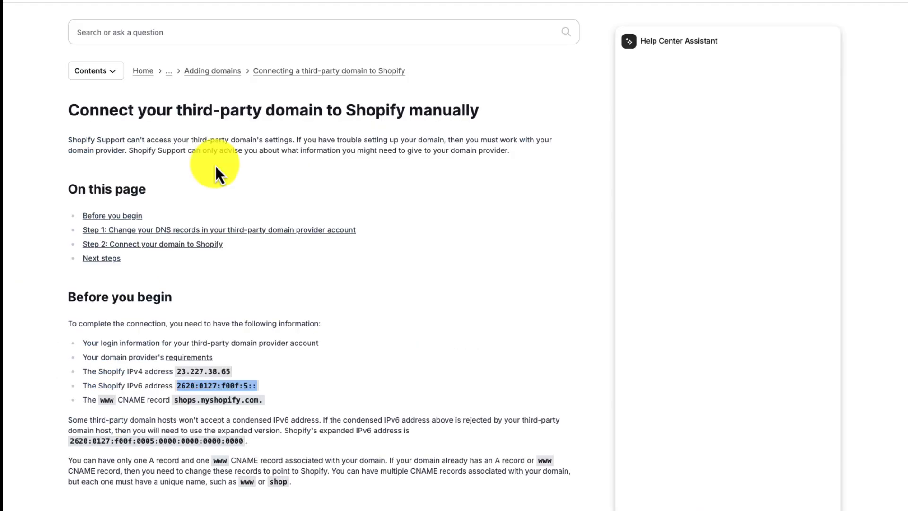
# - Copy the shops.myshopify.com target and begin another DNS record
pyautogui.moveTo(175, 401); pyautogui.dragTo(261, 400)
pyautogui.hotkey('ctrl', 'c')
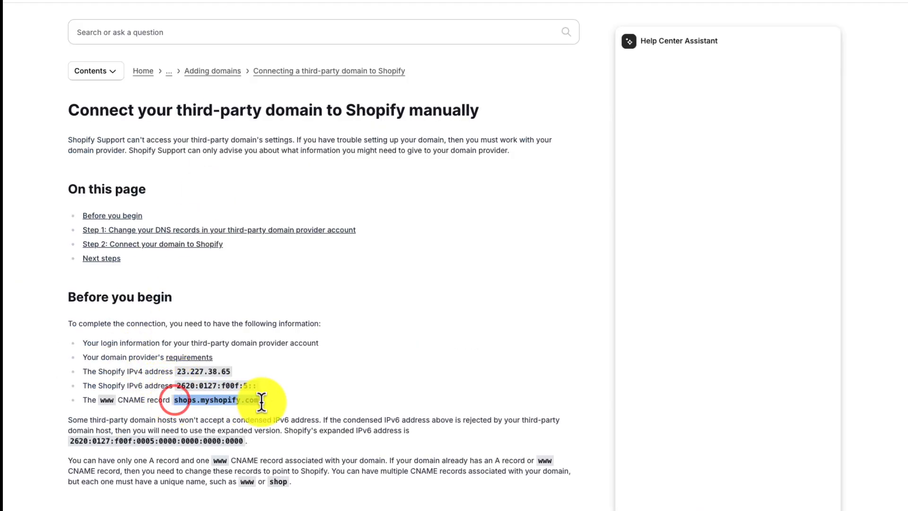
pyautogui.doubleClick(129, 400)
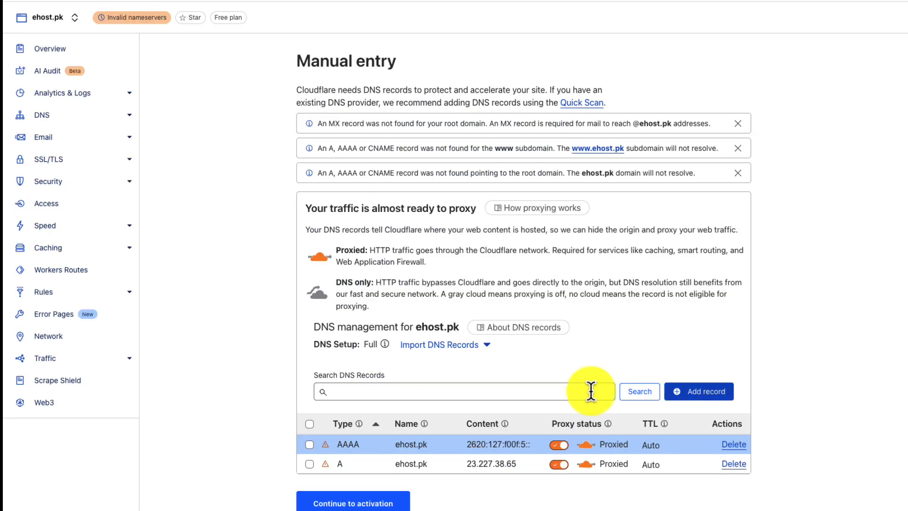
pyautogui.click(690, 392)
# - Save a DNS-only www CNAME record targeting shops.myshopify.com without the trailing dot
pyautogui.scroll(-3, 343, 473)
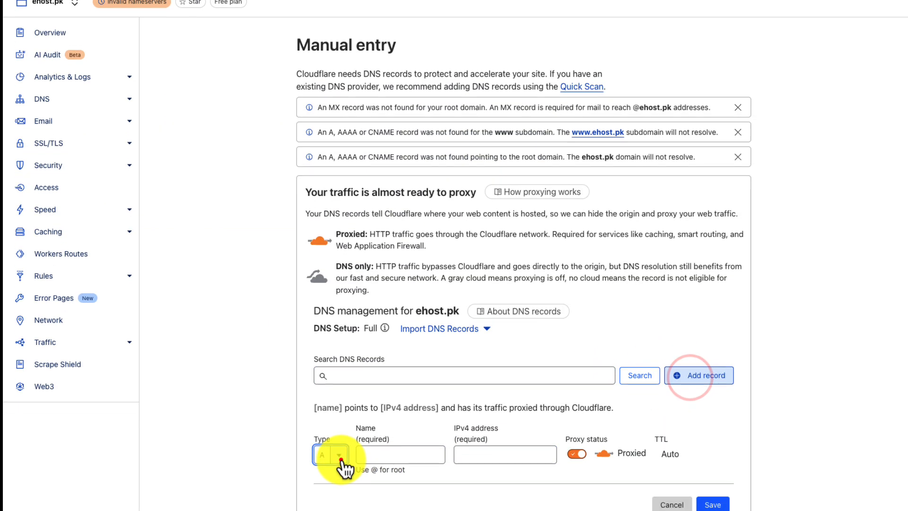
pyautogui.click(339, 383)
pyautogui.click(337, 484)
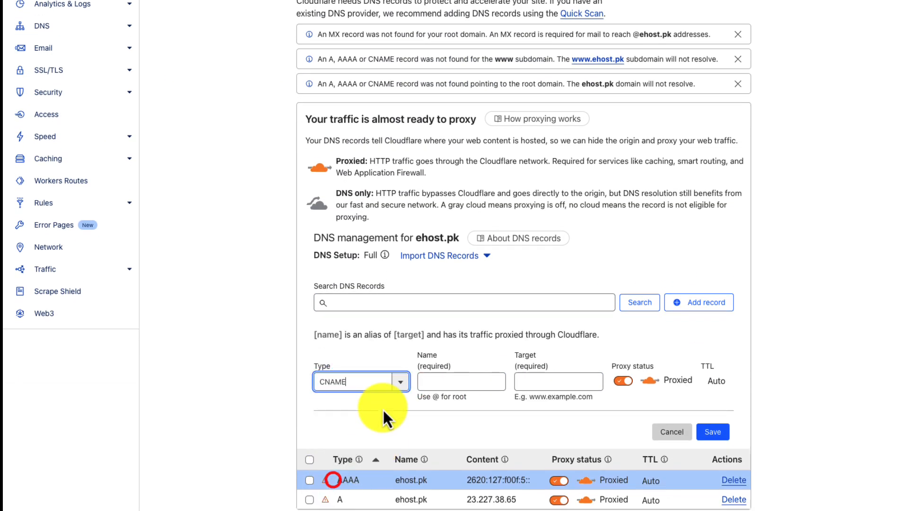
pyautogui.click(453, 383)
pyautogui.write('www')
pyautogui.click(552, 384)
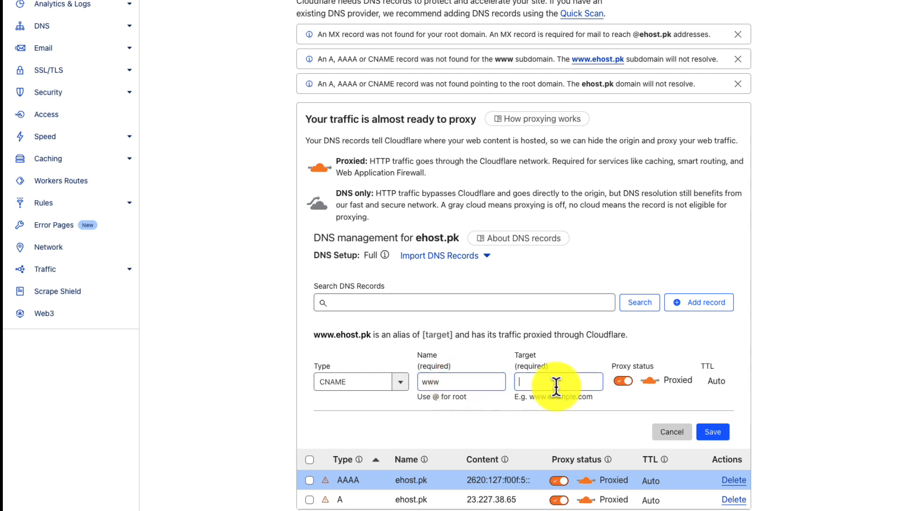
pyautogui.hotkey('ctrl', 'v')
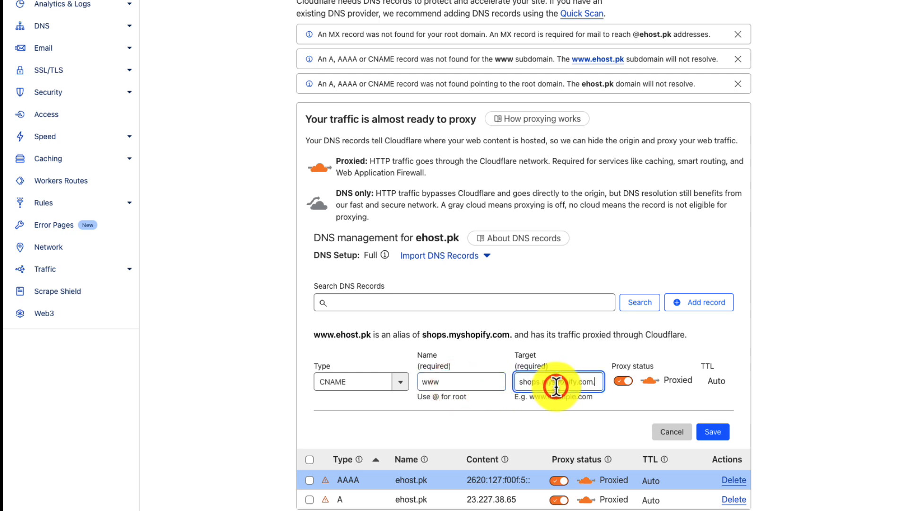
pyautogui.press('BackSpace')
pyautogui.click(621, 381)
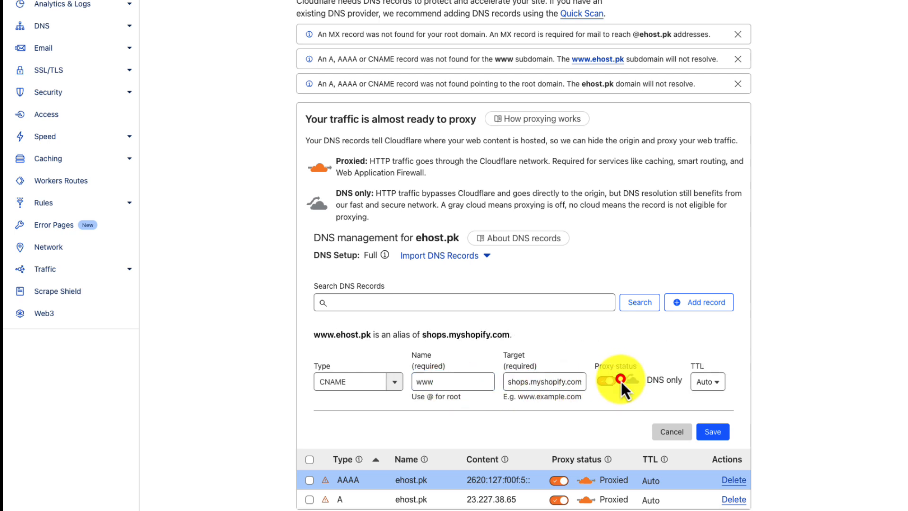
pyautogui.click(713, 434)
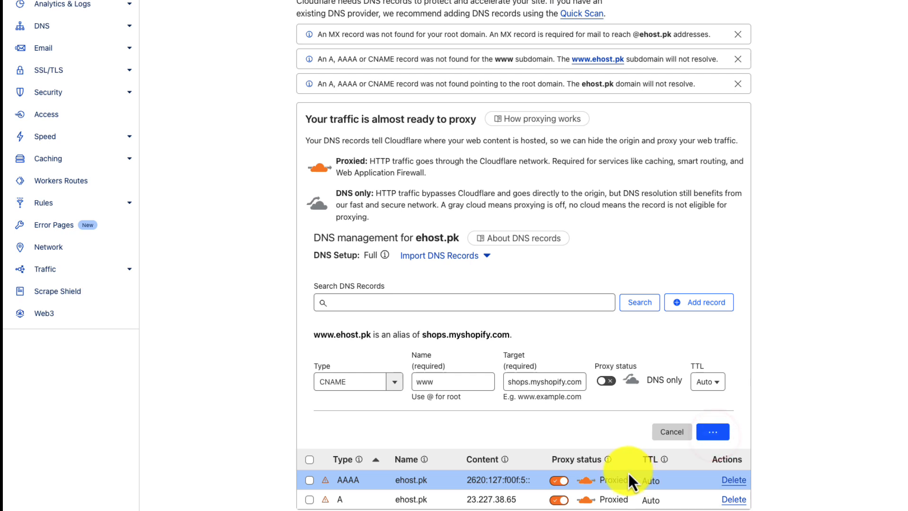
# - Switch the root AAAA and A records to DNS only and continue to activation
pyautogui.click(559, 376)
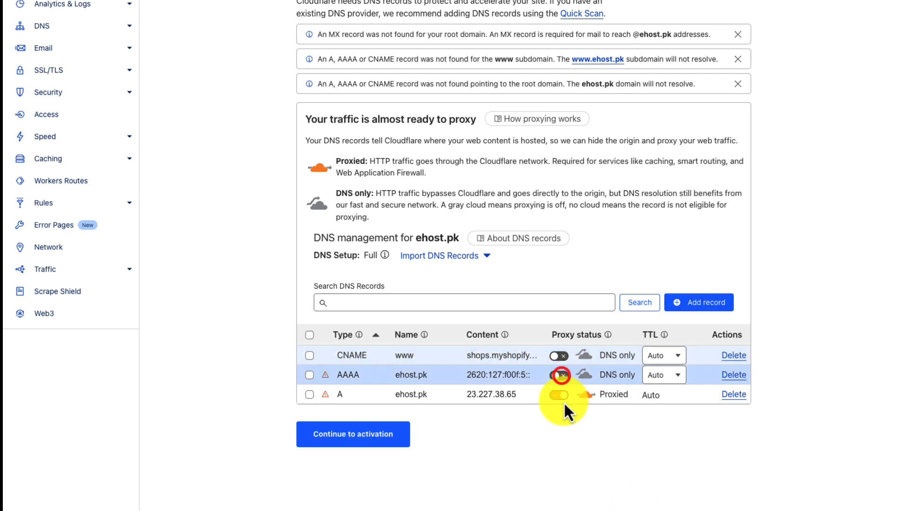
pyautogui.click(559, 395)
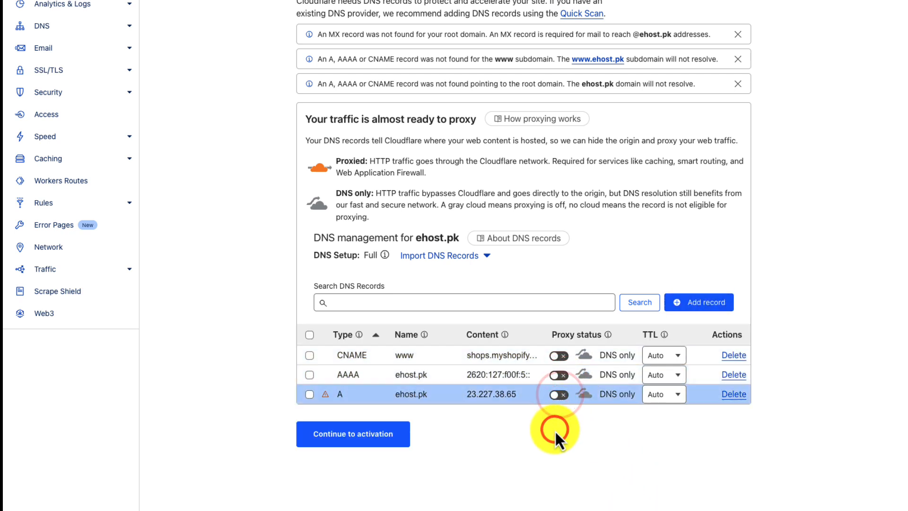
pyautogui.click(369, 442)
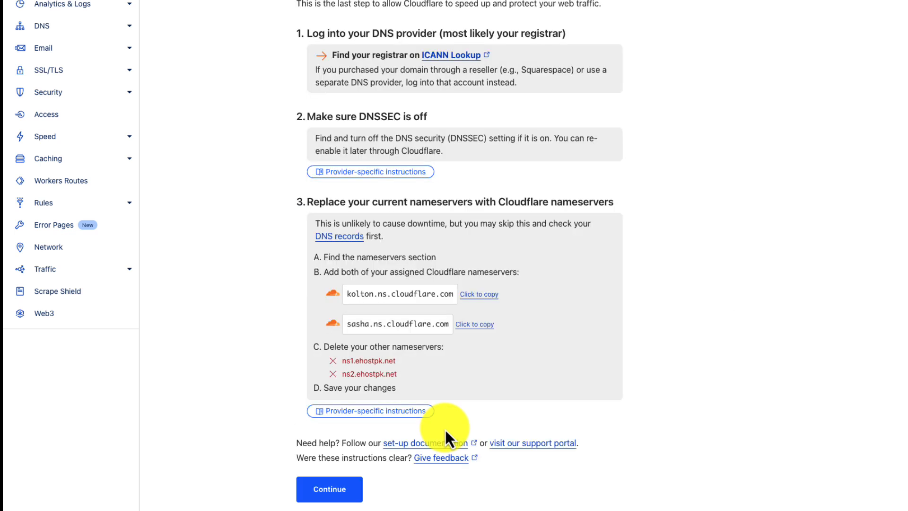
# - Copy nameservers kolton.ns.cloudflare.com and sasha.ns.cloudflare.com, then continue to the ehost.pk overview
pyautogui.click(345, 294)
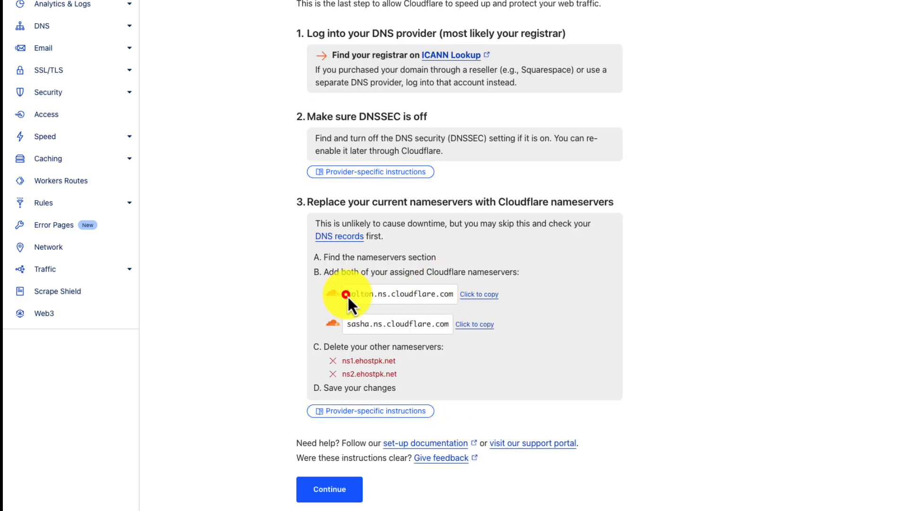
pyautogui.moveTo(348, 296); pyautogui.dragTo(449, 297)
pyautogui.click(345, 328)
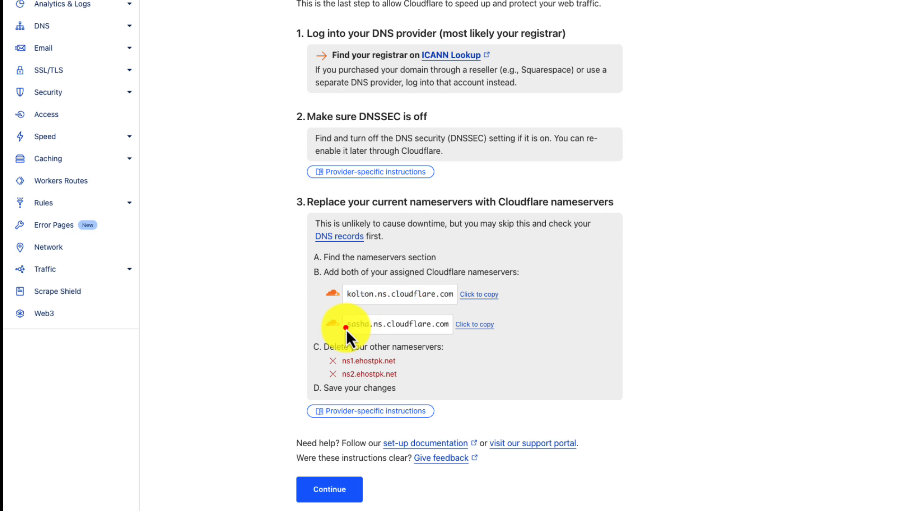
pyautogui.moveTo(345, 329); pyautogui.dragTo(449, 327)
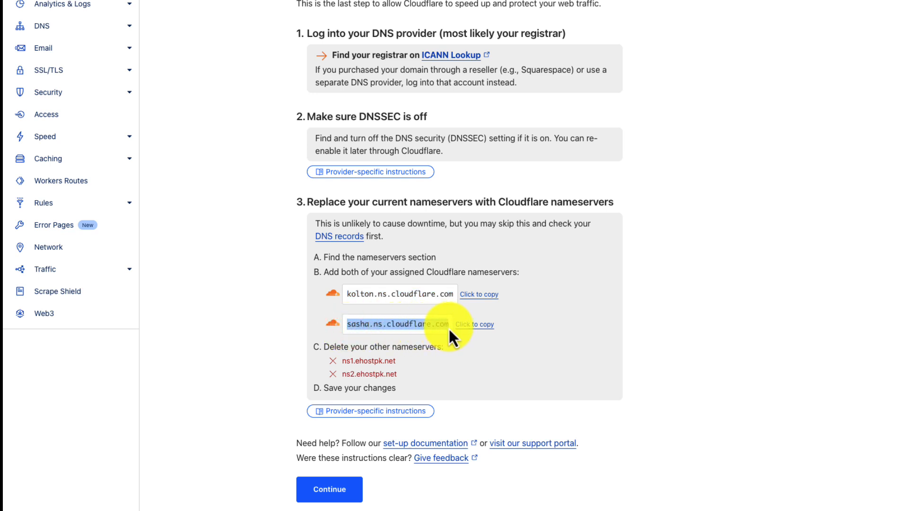
pyautogui.click(338, 484)
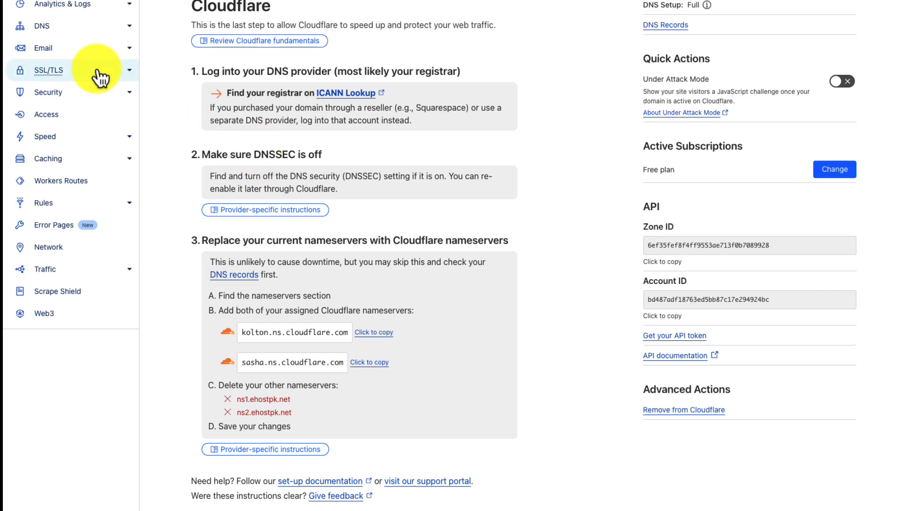
pyautogui.click(60, 48)
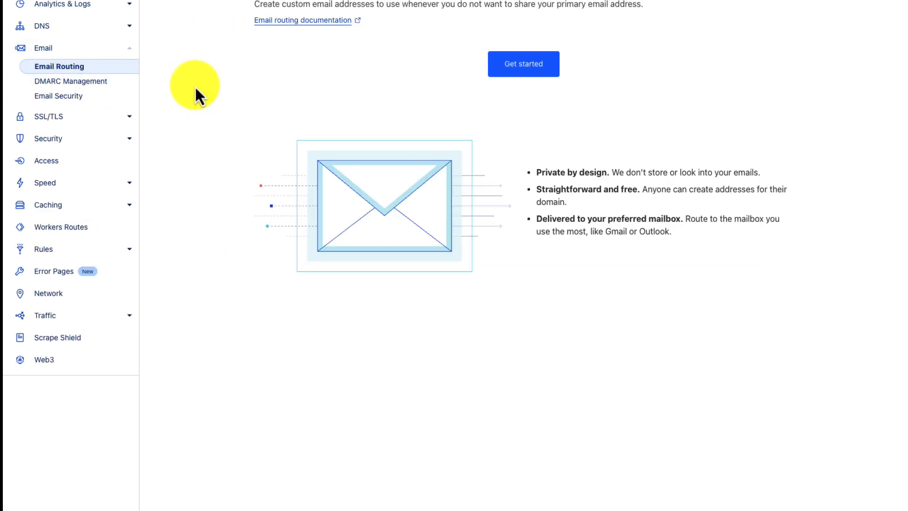
pyautogui.click(539, 63)
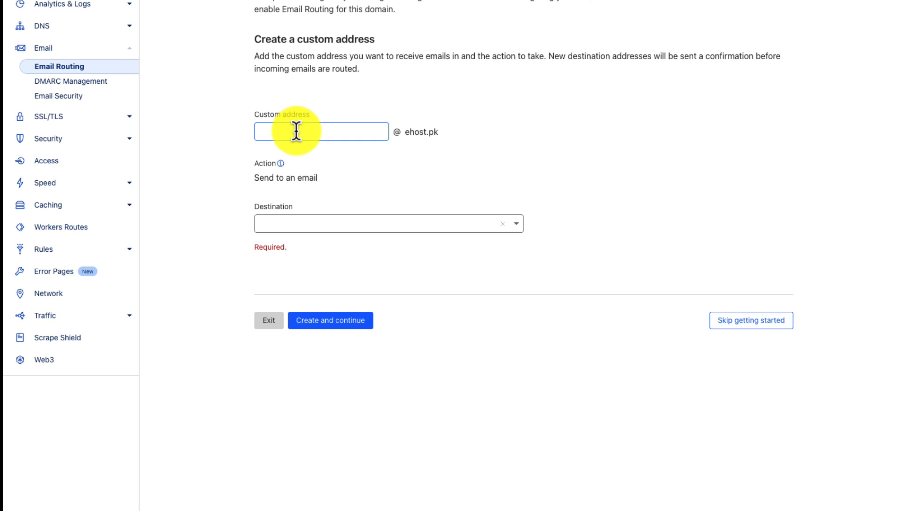
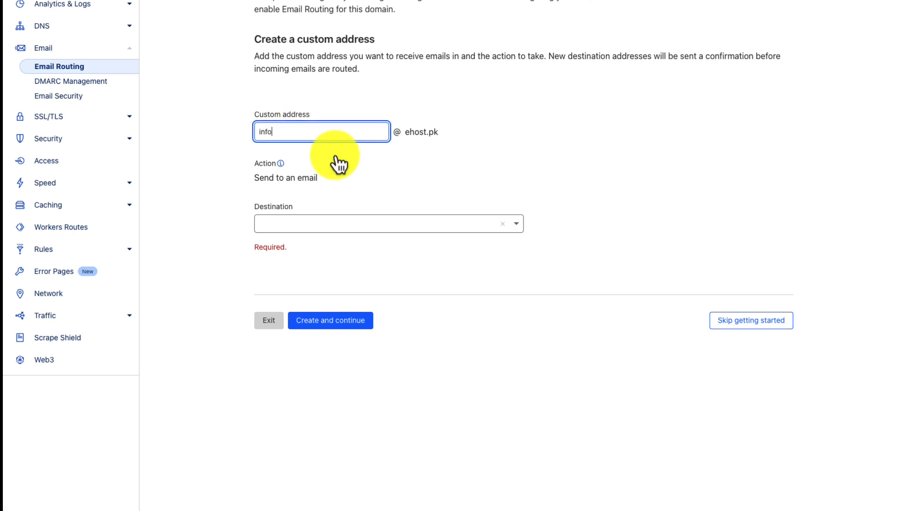
pyautogui.click(323, 226)
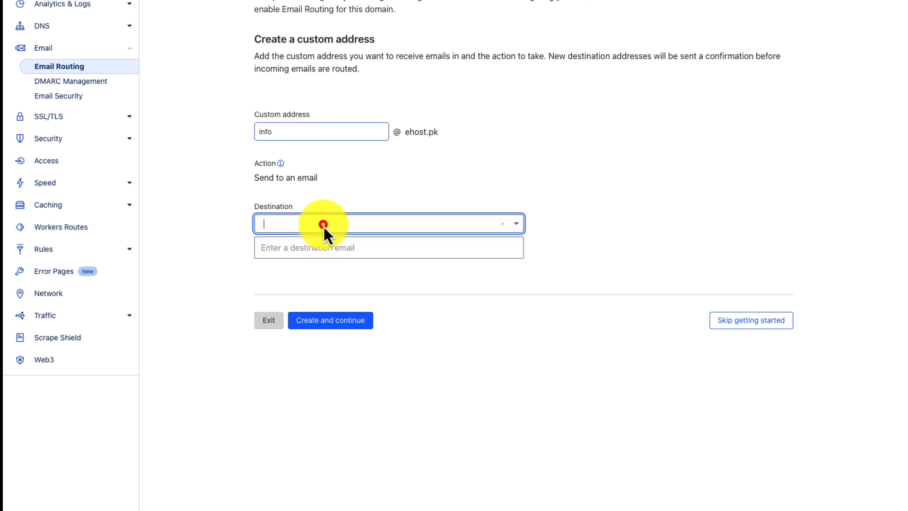
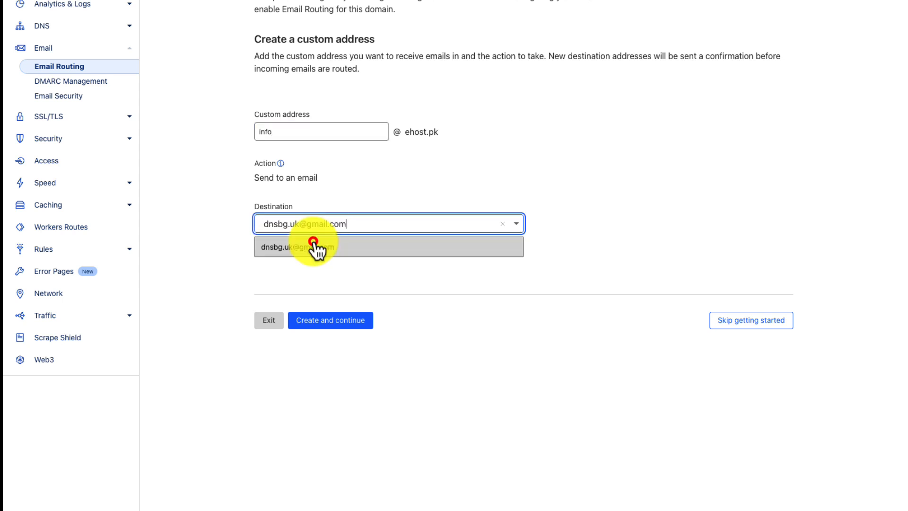
pyautogui.click(314, 242)
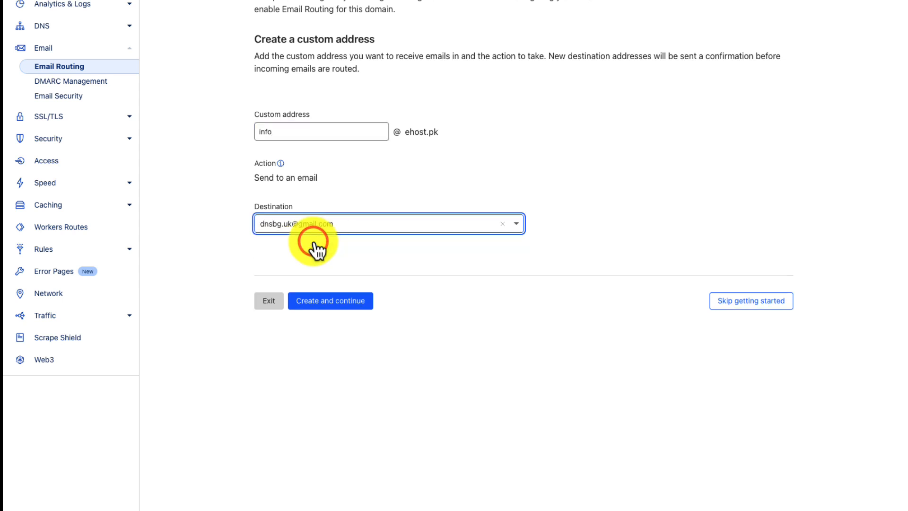
pyautogui.click(336, 300)
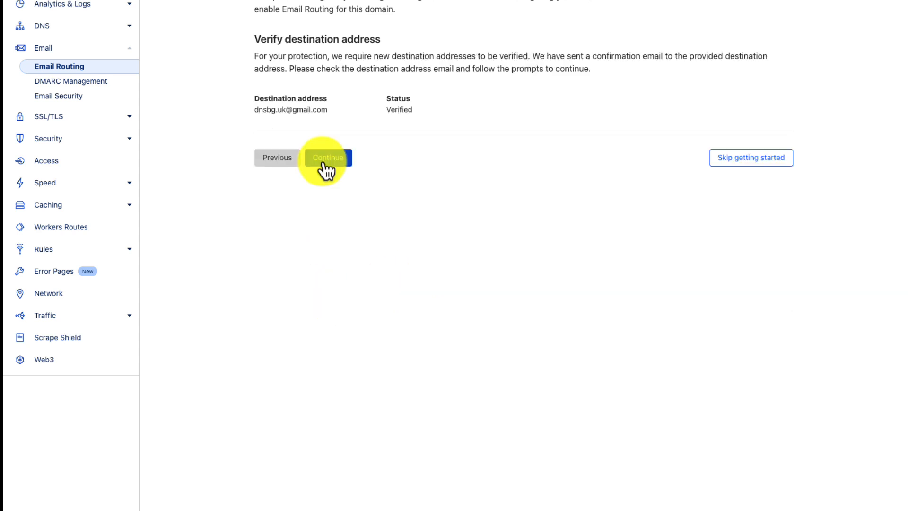
# - Confirm the destination is Verified, then add the MX and TXT records and enable routing
pyautogui.doubleClick(383, 110)
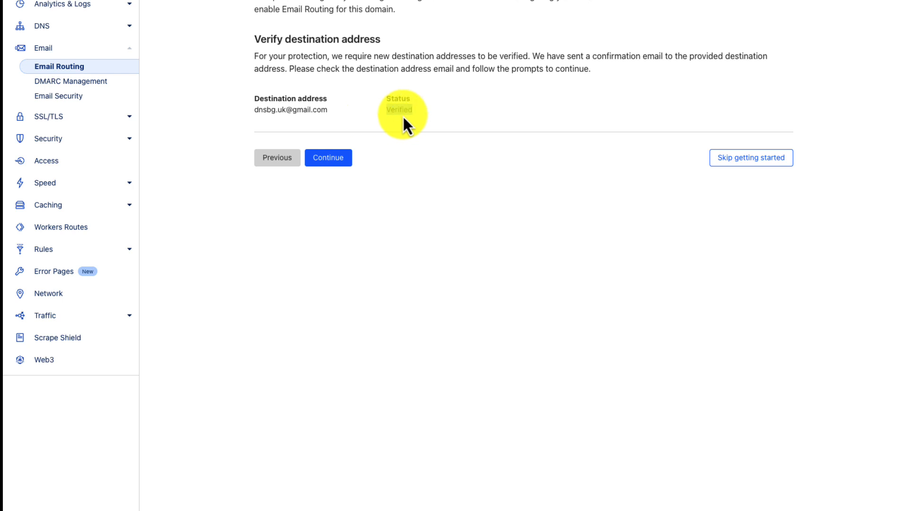
pyautogui.click(321, 159)
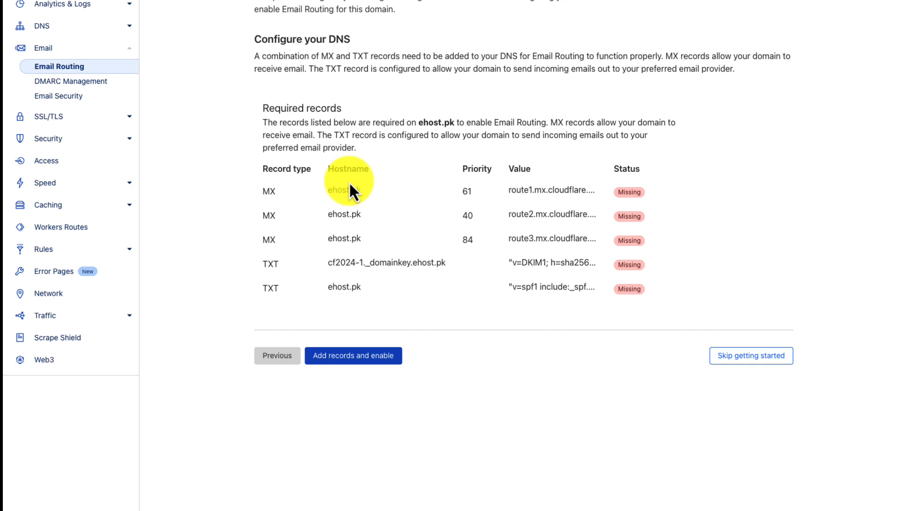
pyautogui.click(357, 364)
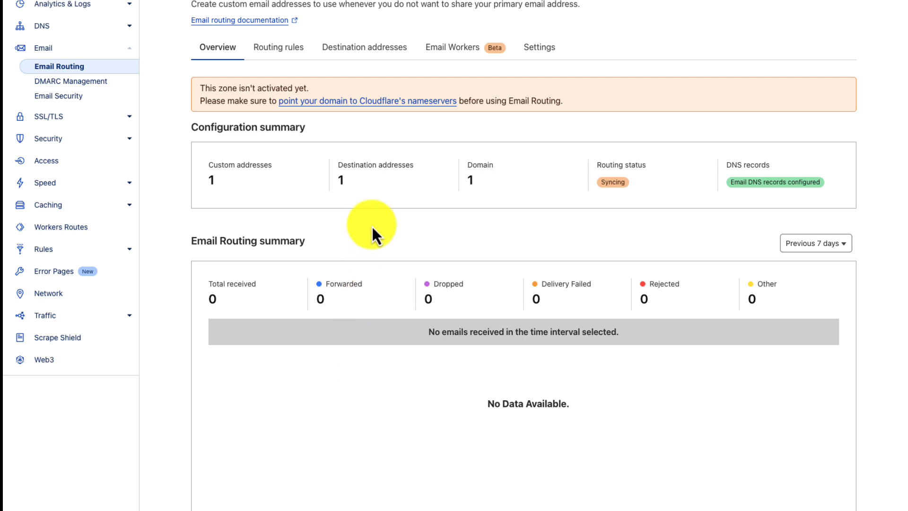
# - Note the zone isn't activated yet and view the Routing rules list
pyautogui.moveTo(198, 88); pyautogui.dragTo(324, 94)
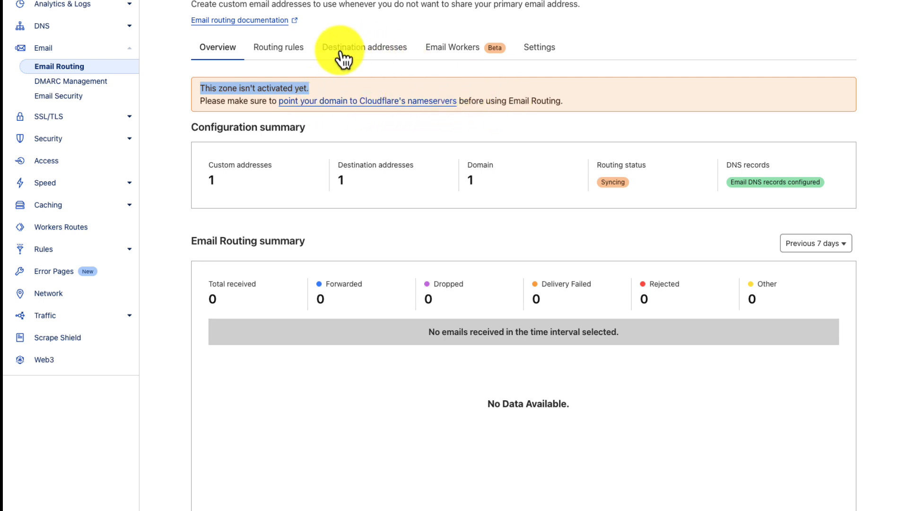
pyautogui.click(291, 47)
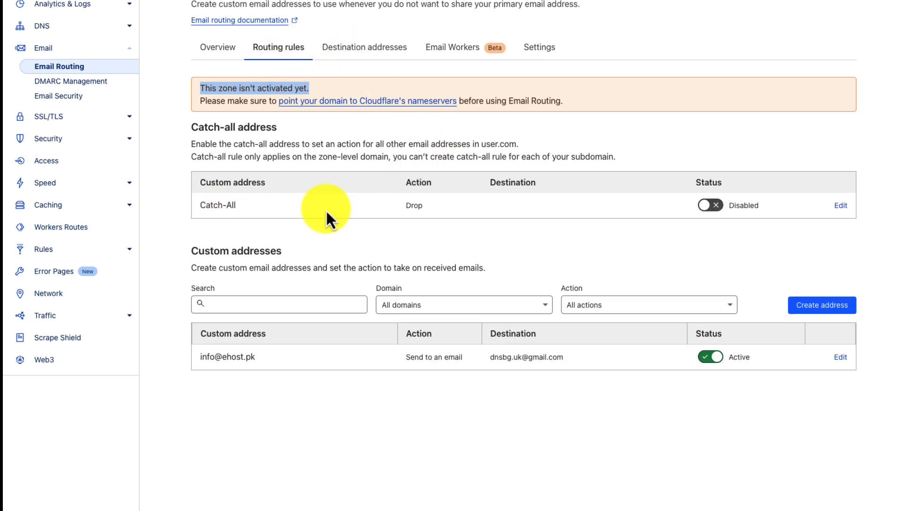
# - Set the catch-all action to Send to an email with the Gmail destination and save
pyautogui.click(841, 205)
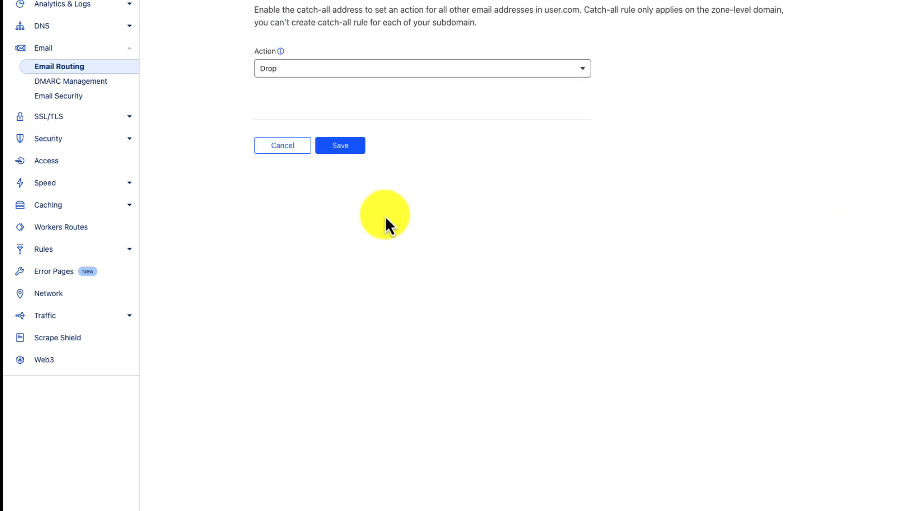
pyautogui.click(290, 69)
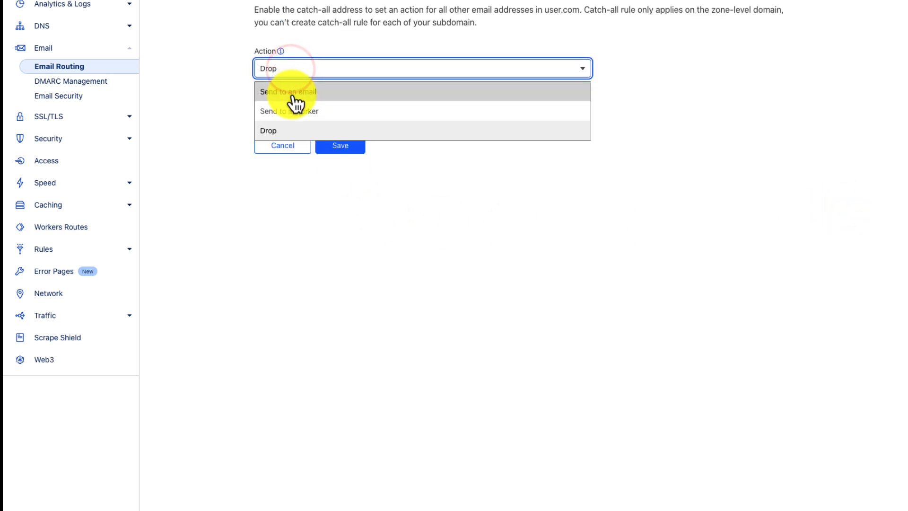
pyautogui.click(291, 96)
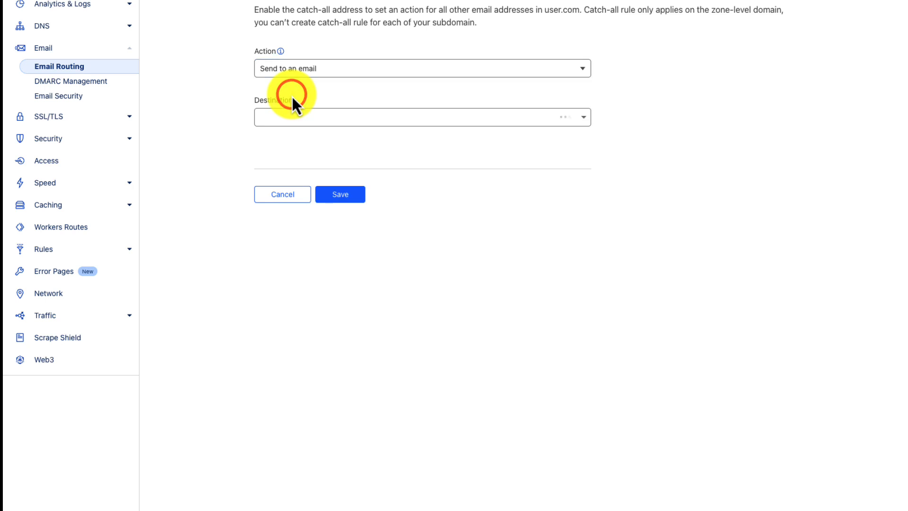
pyautogui.click(292, 119)
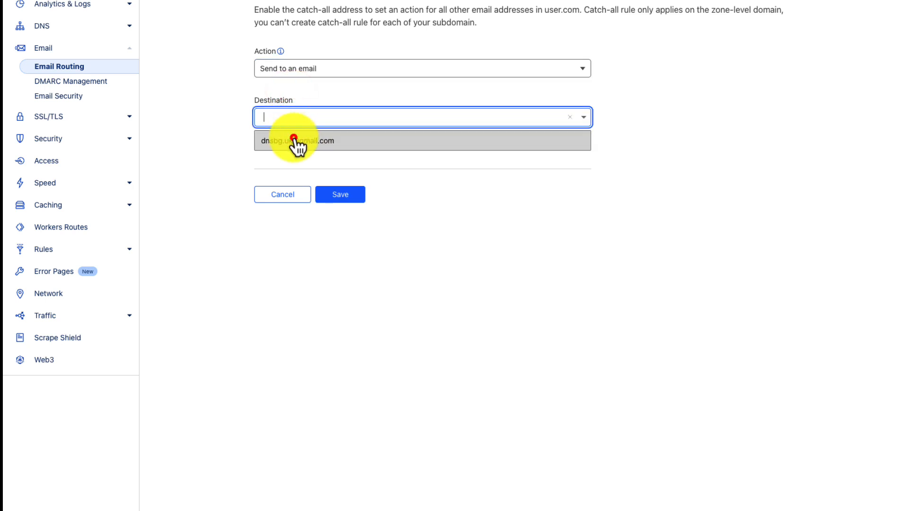
pyautogui.click(294, 140)
pyautogui.click(339, 194)
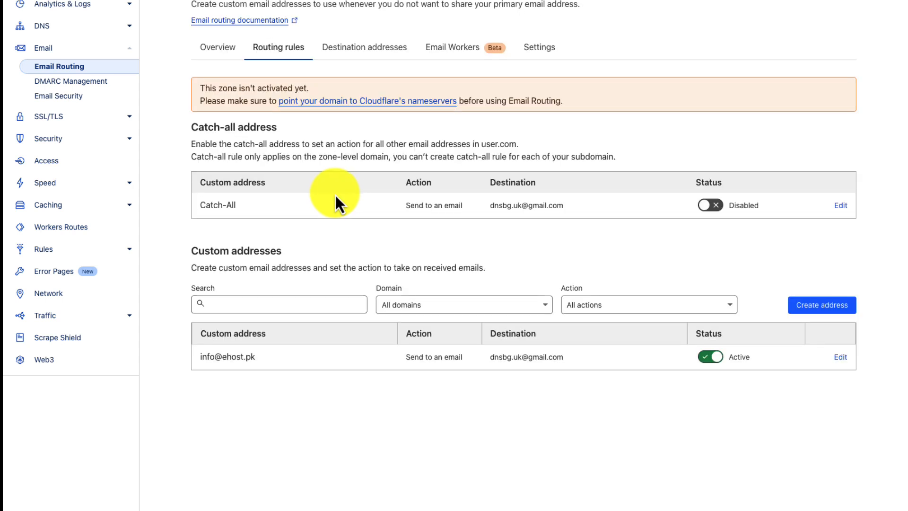
pyautogui.moveTo(198, 357); pyautogui.dragTo(262, 359)
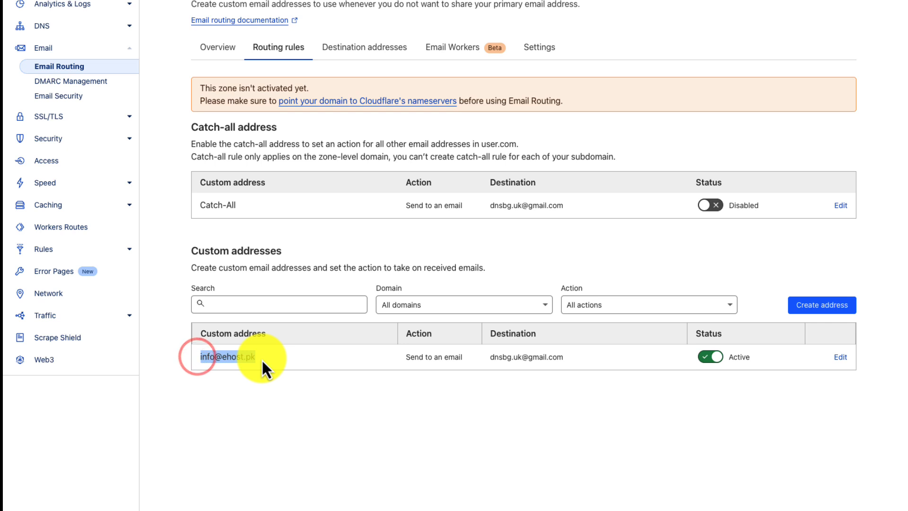